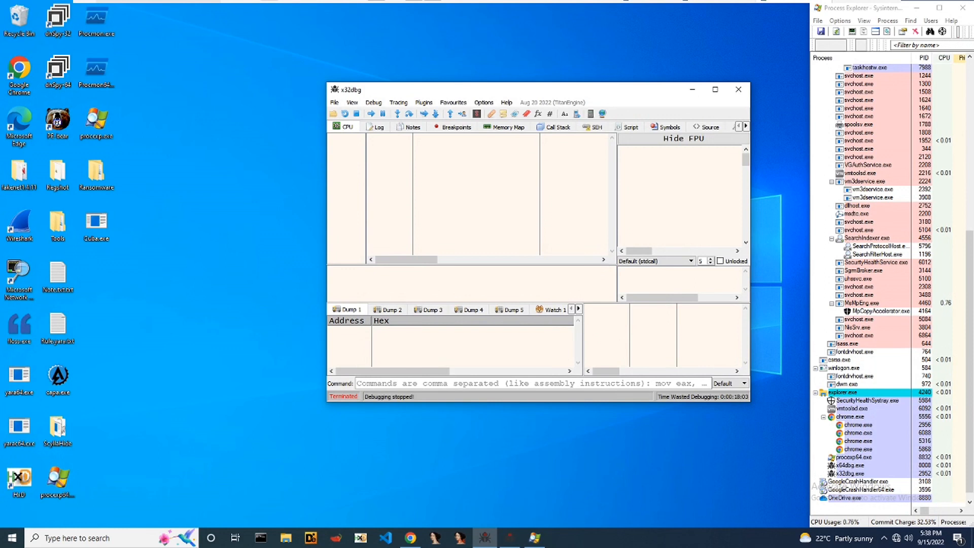
- Load Cuba.exe from the desktop into the debugger, maximize the window, and run to the program's entry point
left_click(81, 223)
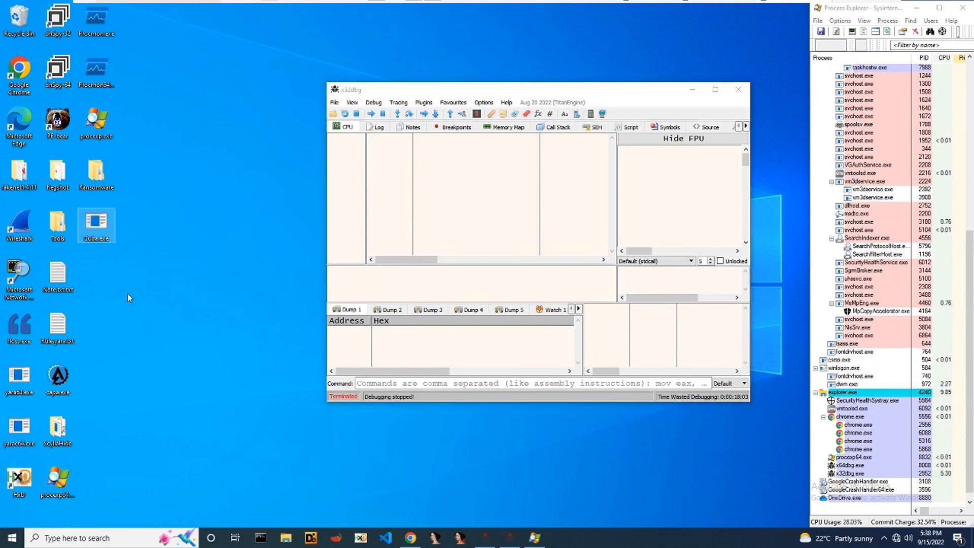
left_click_drag(87, 221, 449, 170)
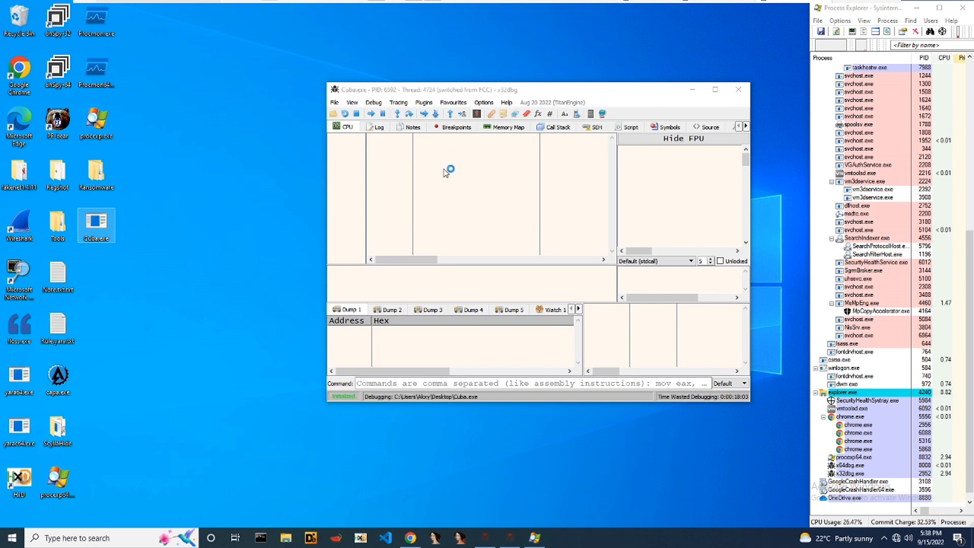
left_click(715, 89)
left_click(44, 28)
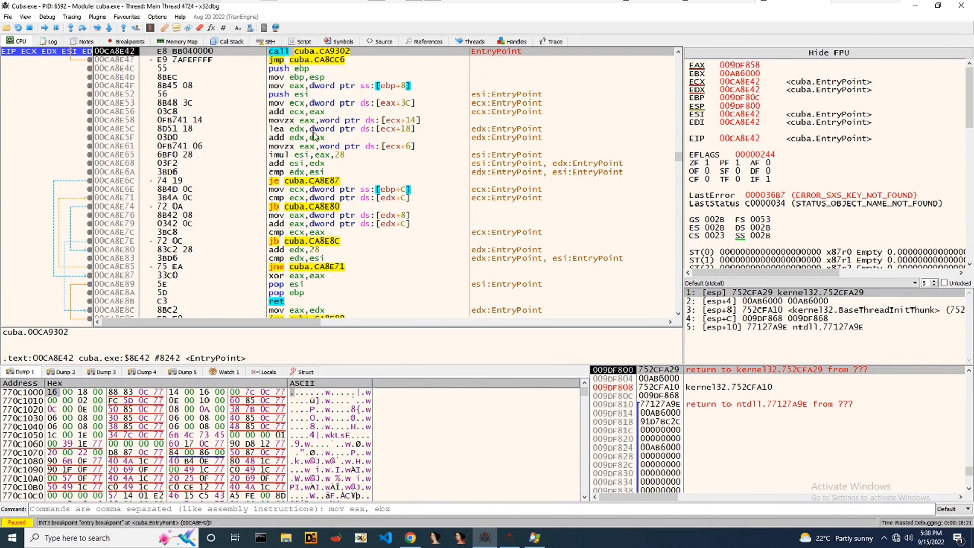
- Set a breakpoint on the API with the command "bp ReadFile" and resume execution until it is hit
left_click(148, 509)
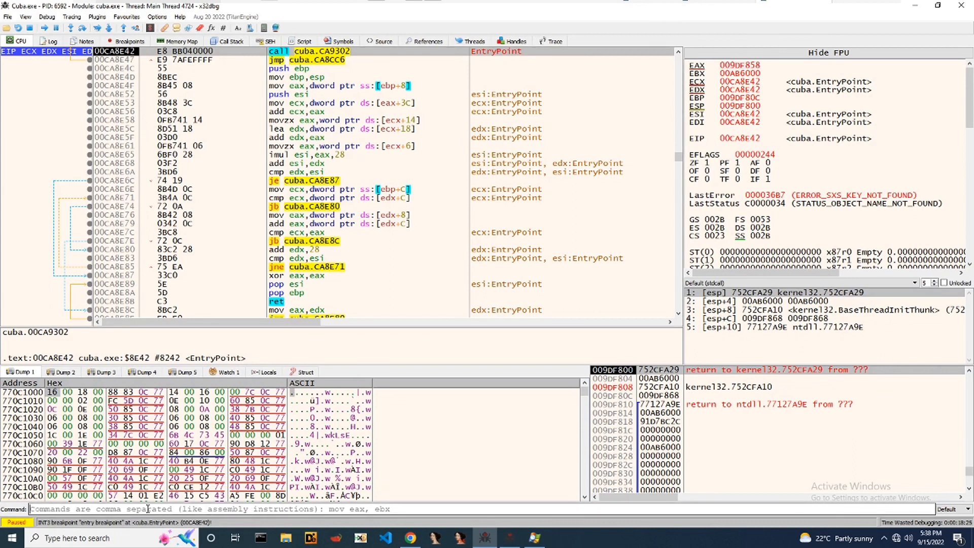
type("bp R")
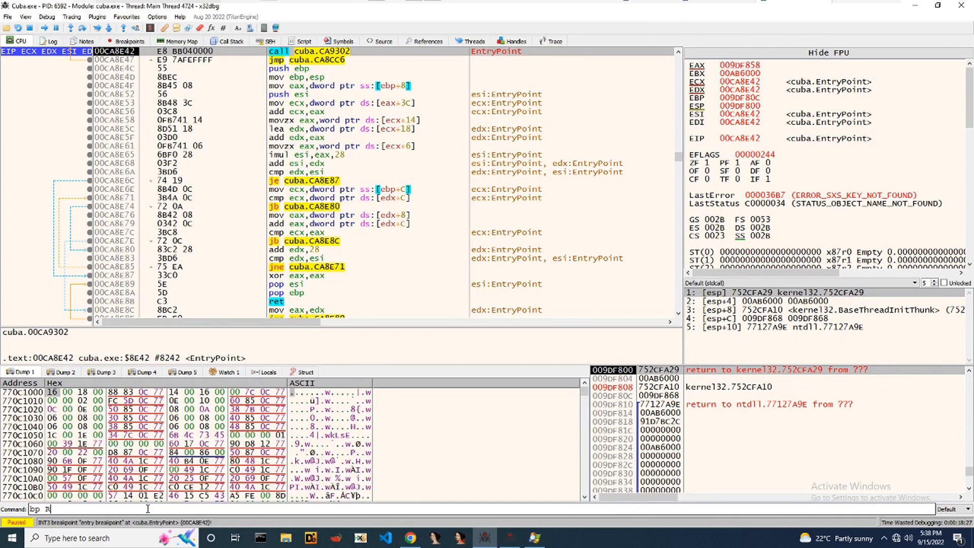
type("eadFile")
key("Return")
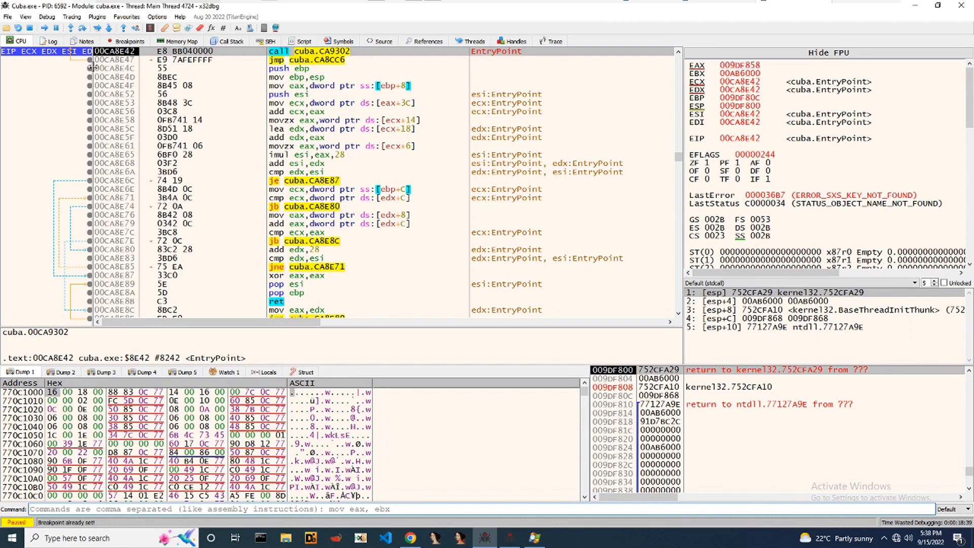
left_click(45, 29)
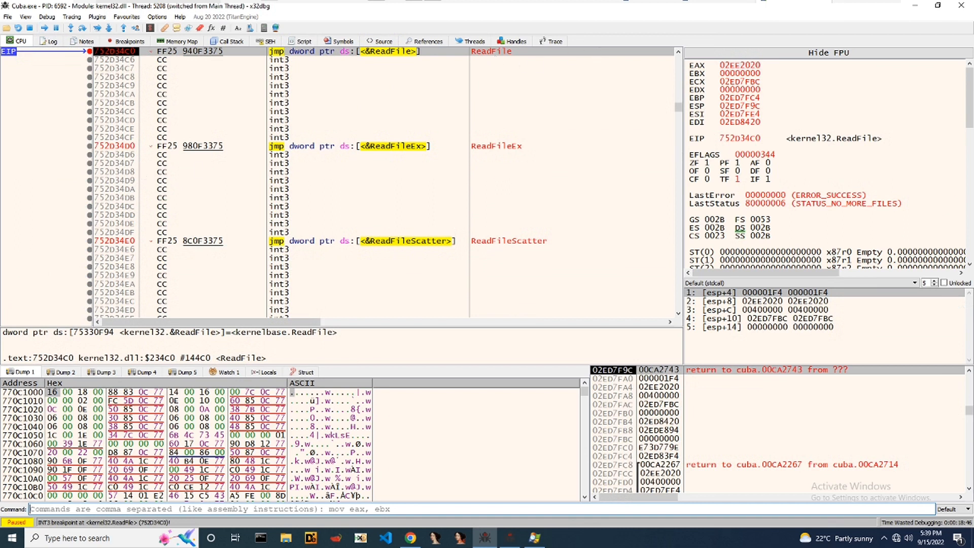
- Check the ReadFile syntax reference and follow the call's second argument, lpBuffer, in the memory dump
key("alt+Tab")
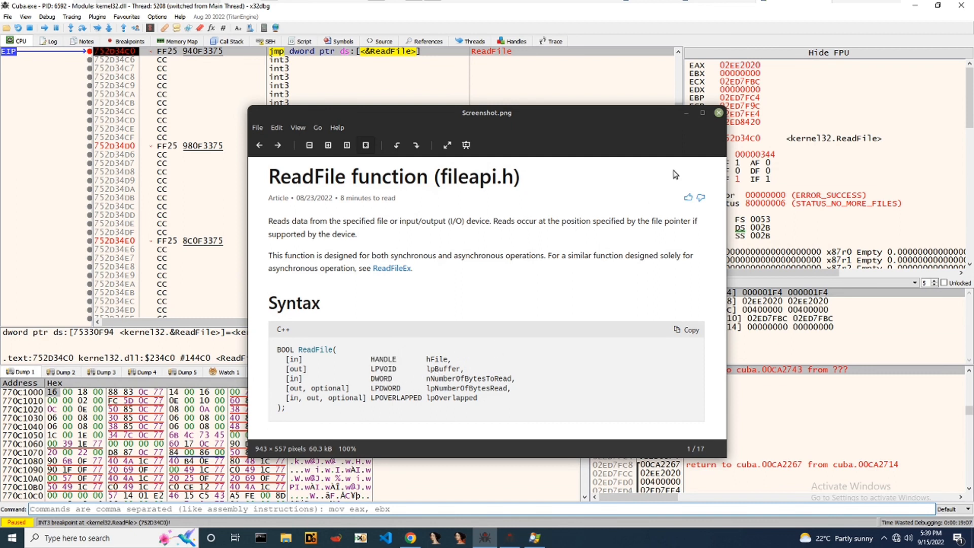
left_click(795, 284)
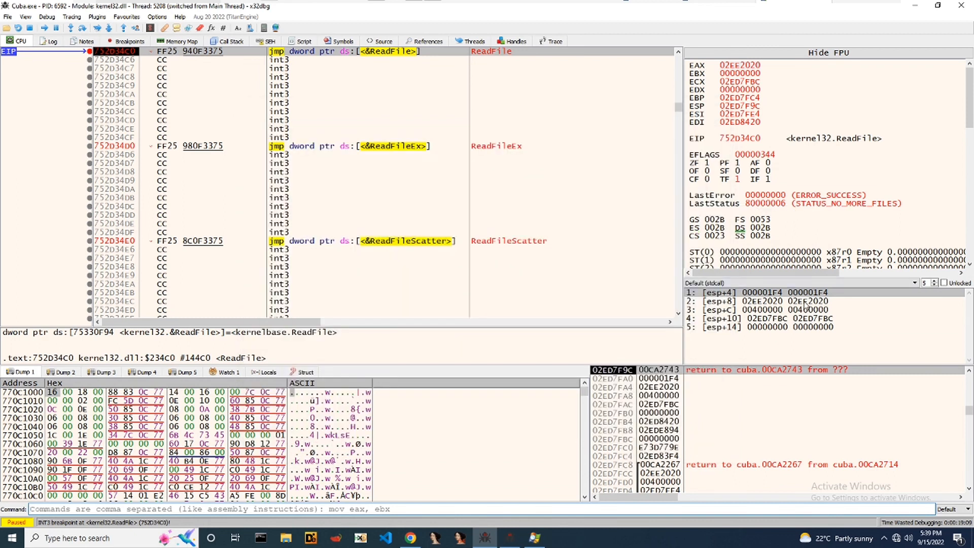
left_click(801, 304)
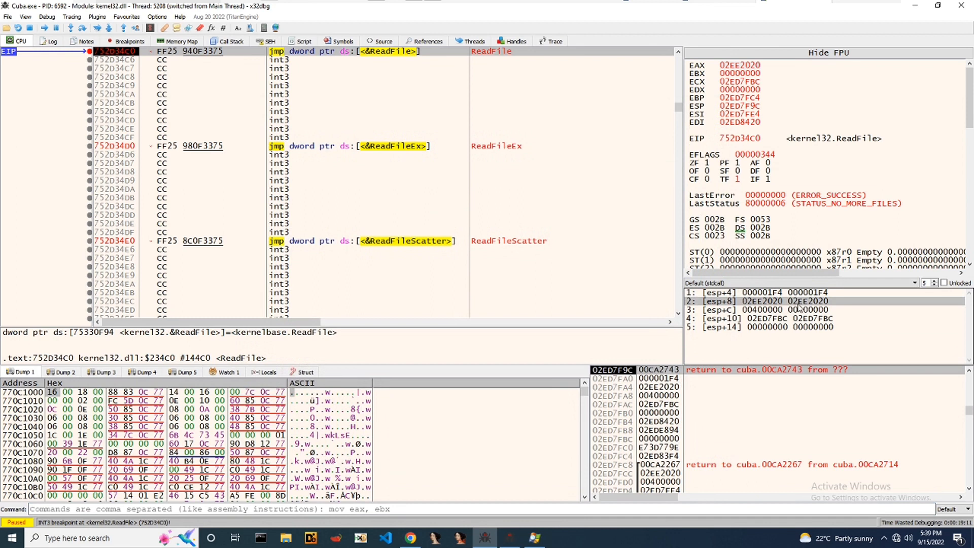
right_click(805, 306)
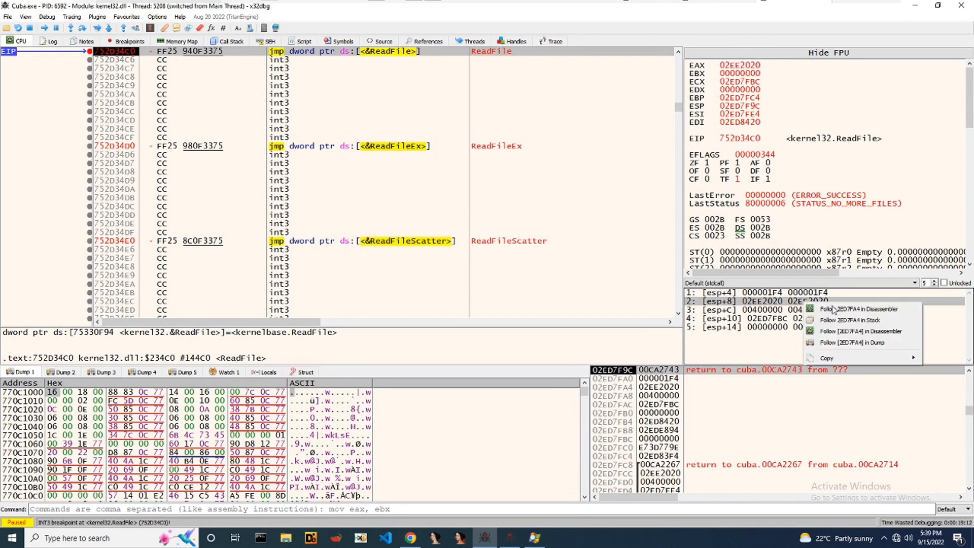
left_click(867, 346)
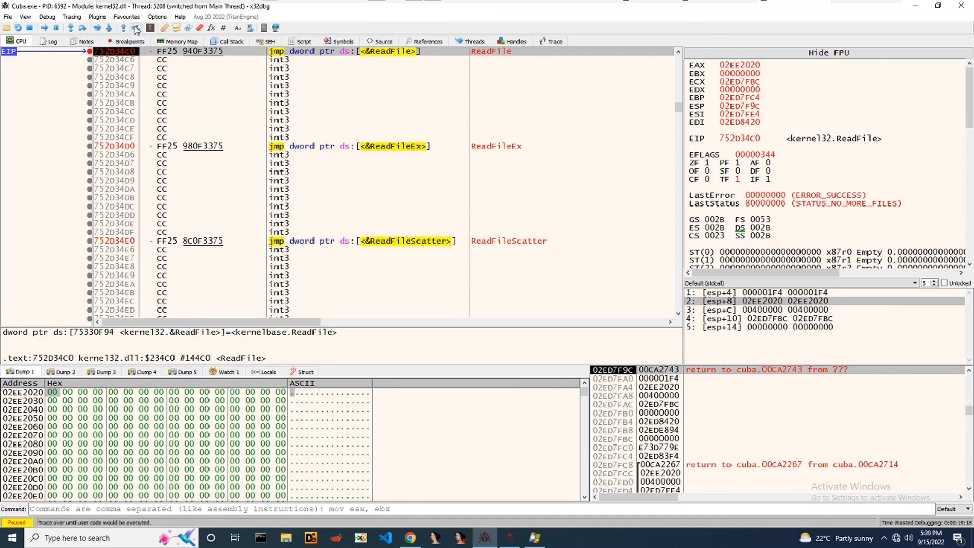
- Run back to user code and set a byte-sized hardware access breakpoint on the buffer's first byte at 02EE2020
left_click(136, 29)
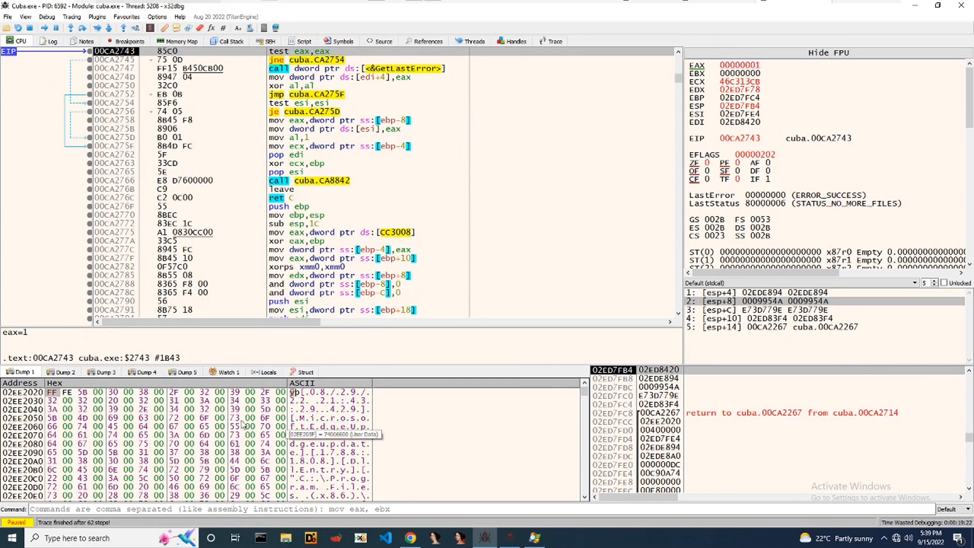
right_click(51, 394)
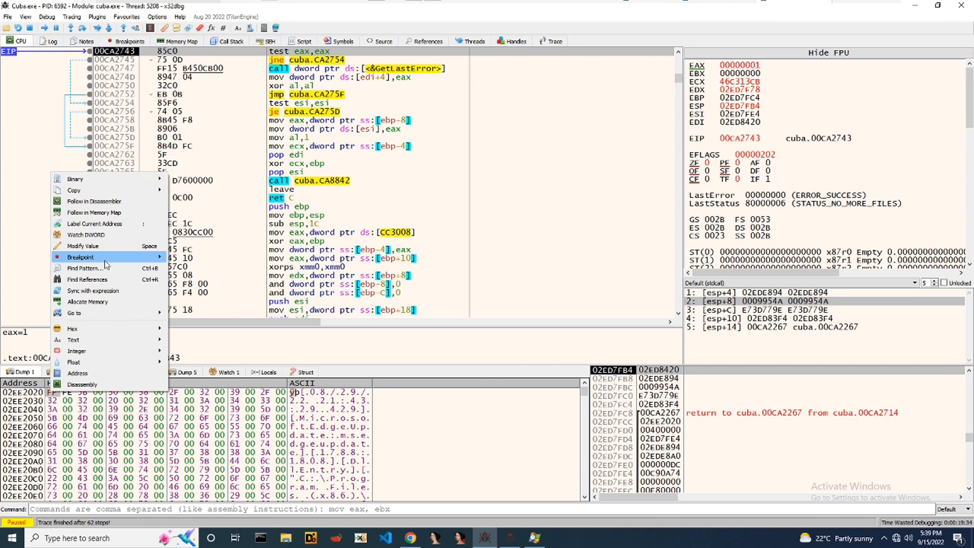
mouse_move(105, 259)
mouse_move(193, 263)
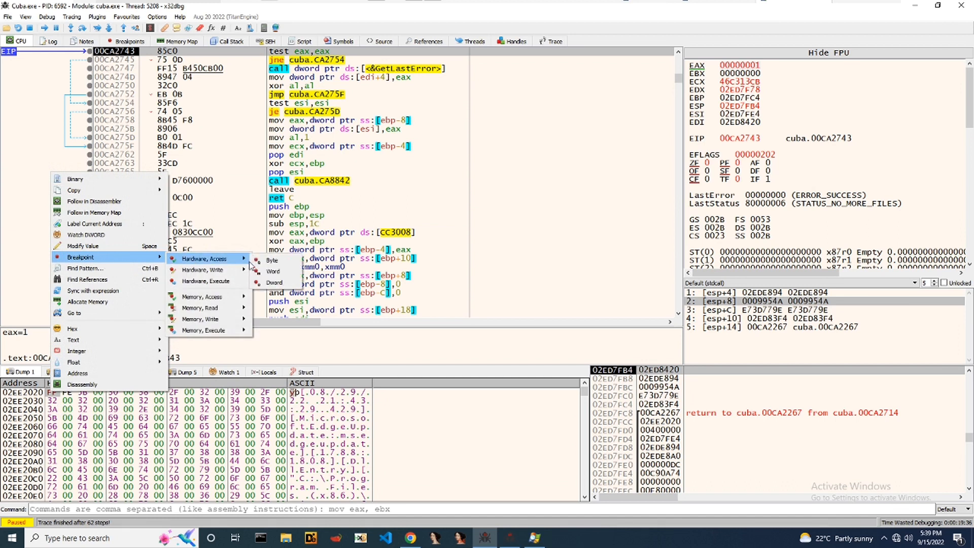
left_click(274, 261)
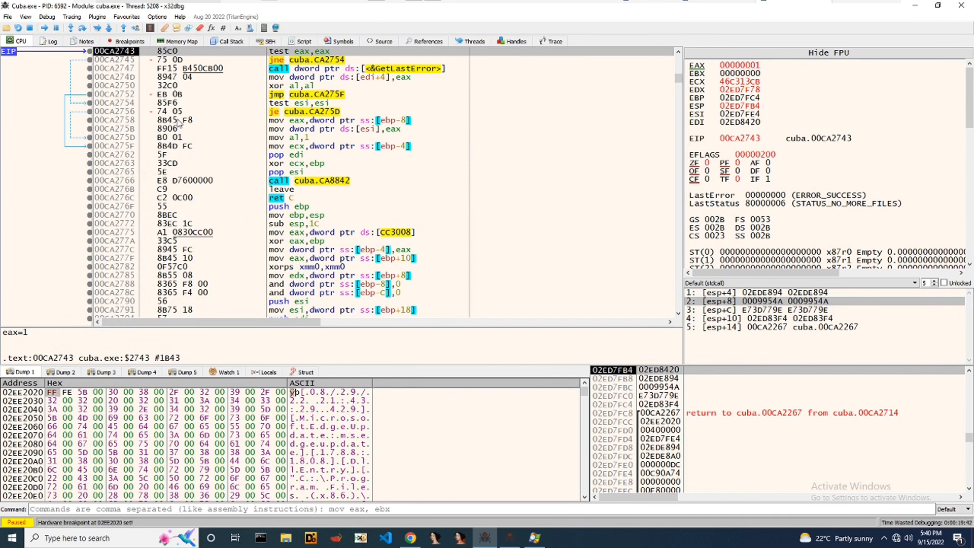
- Review the software and hardware breakpoints in the breakpoint list, and return to the disassembly
left_click(126, 42)
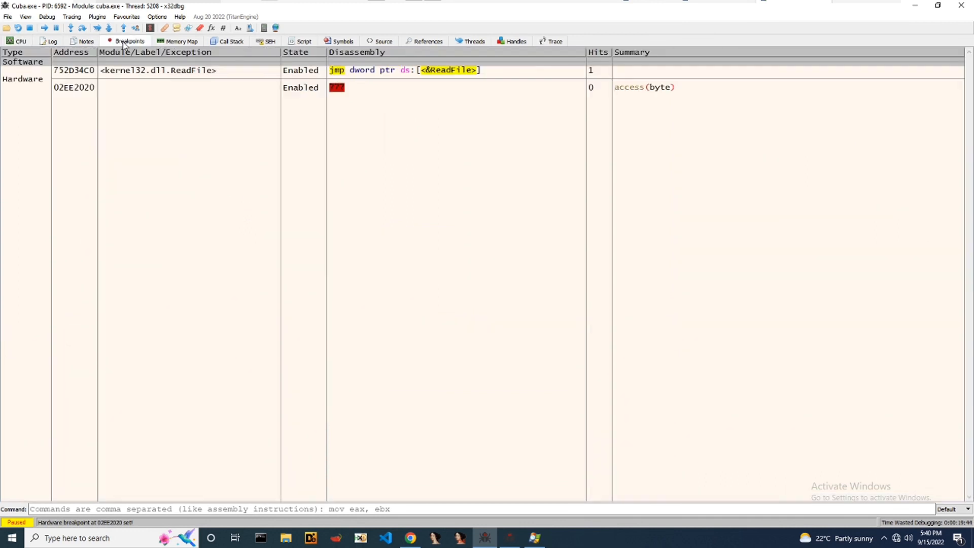
left_click(303, 90)
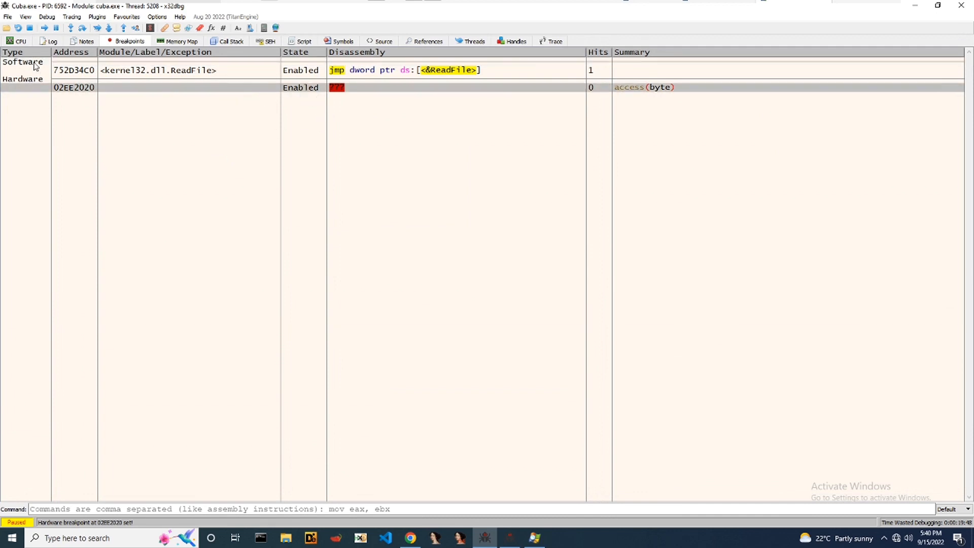
left_click(20, 42)
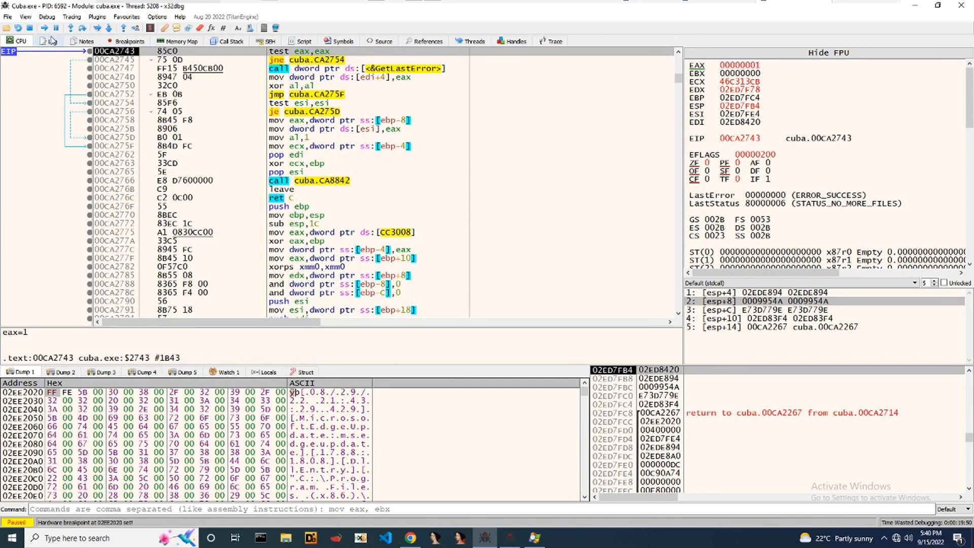
- Resume execution through two successive hits of the hardware breakpoint, inspecting the code around the first hit
left_click(45, 29)
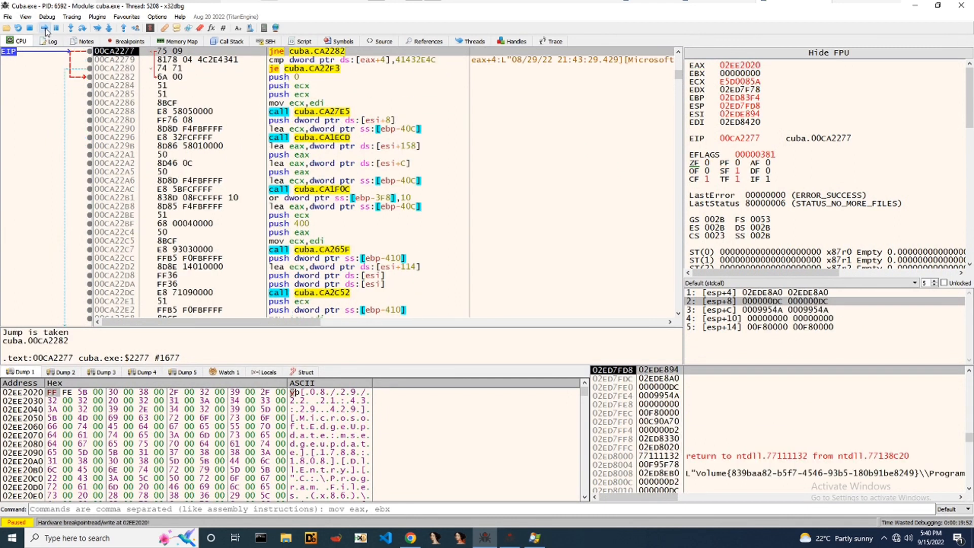
scroll(219, 160, "up", 1)
scroll(219, 161, "up", 1)
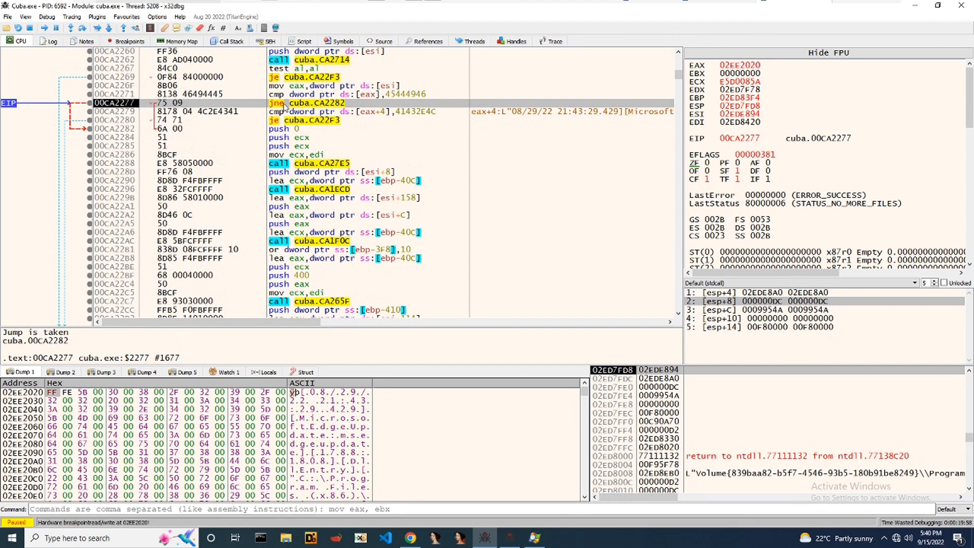
left_click(44, 29)
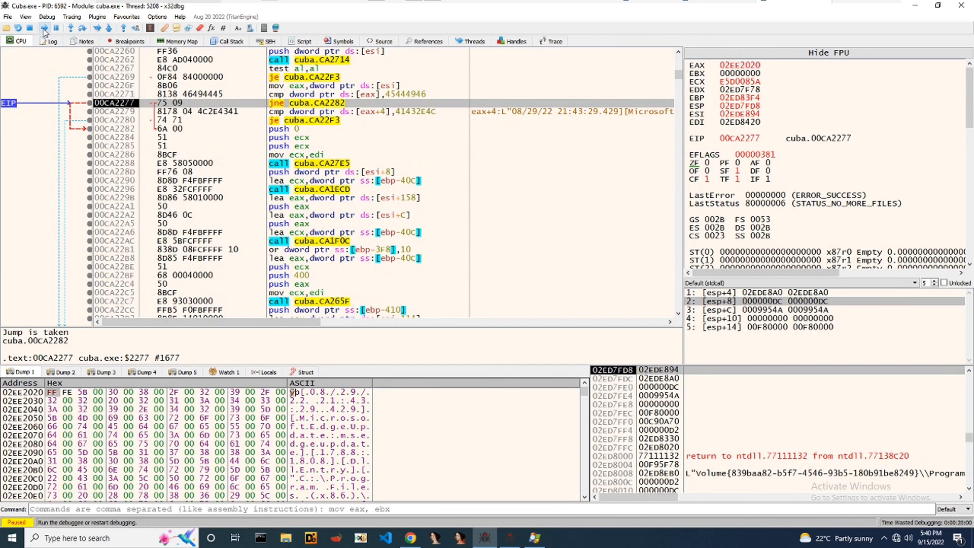
scroll(191, 182, "up", 5)
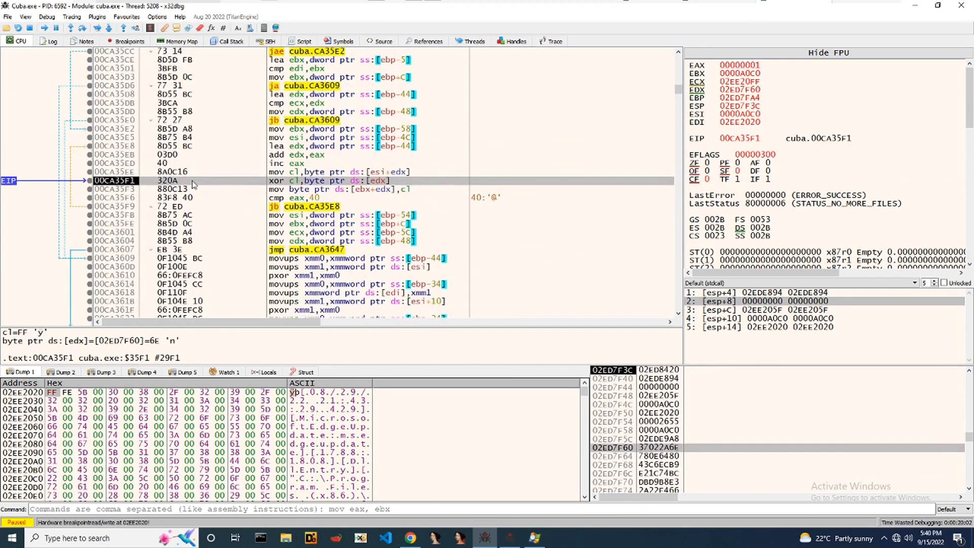
- Examine the loop from 00CA35E8 to 00CA35F9 and the xor instruction at 00CA35F1
left_click_drag(118, 146, 141, 207)
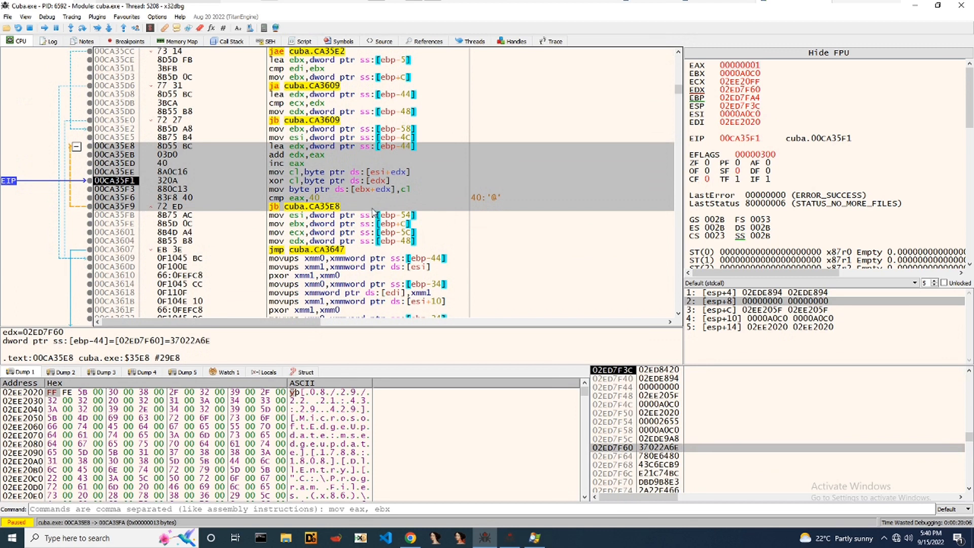
left_click(333, 181)
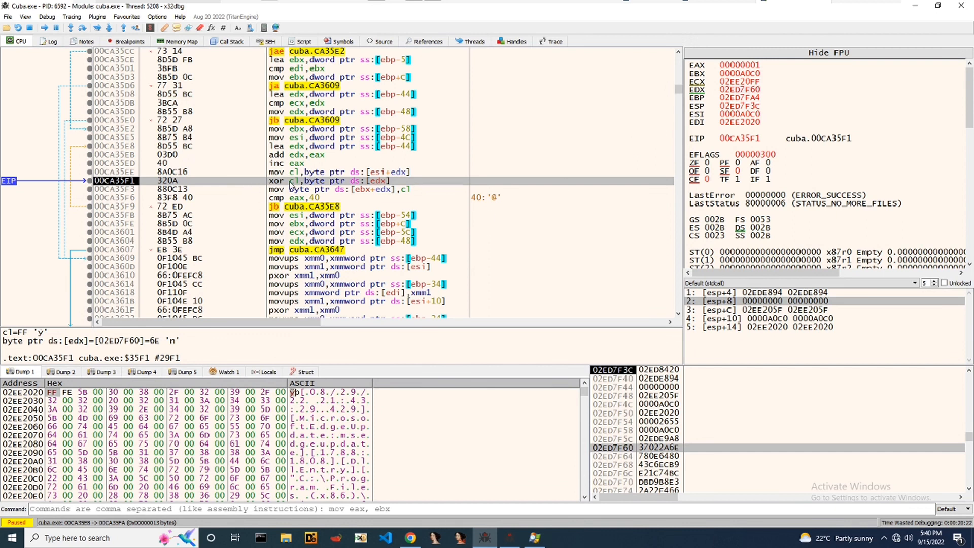
left_click_drag(111, 147, 114, 208)
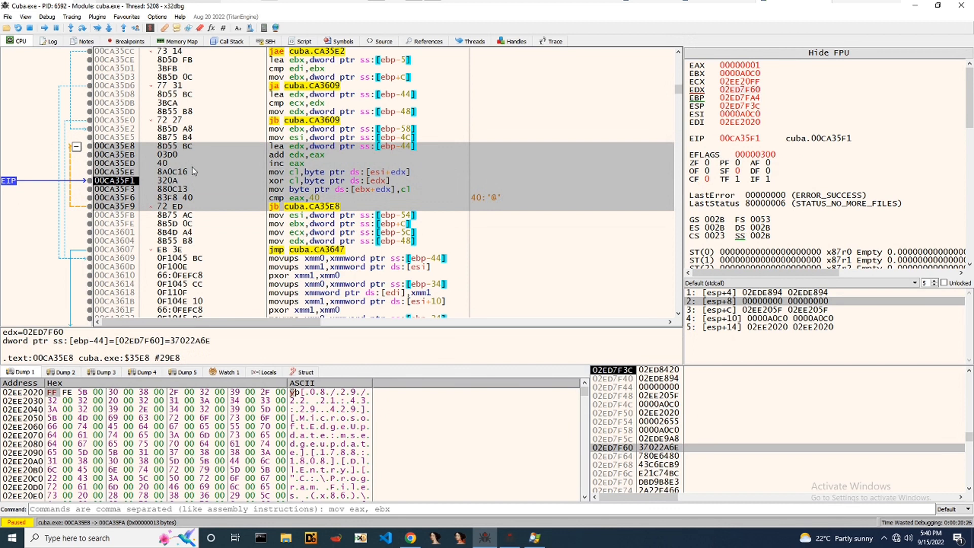
left_click(320, 183)
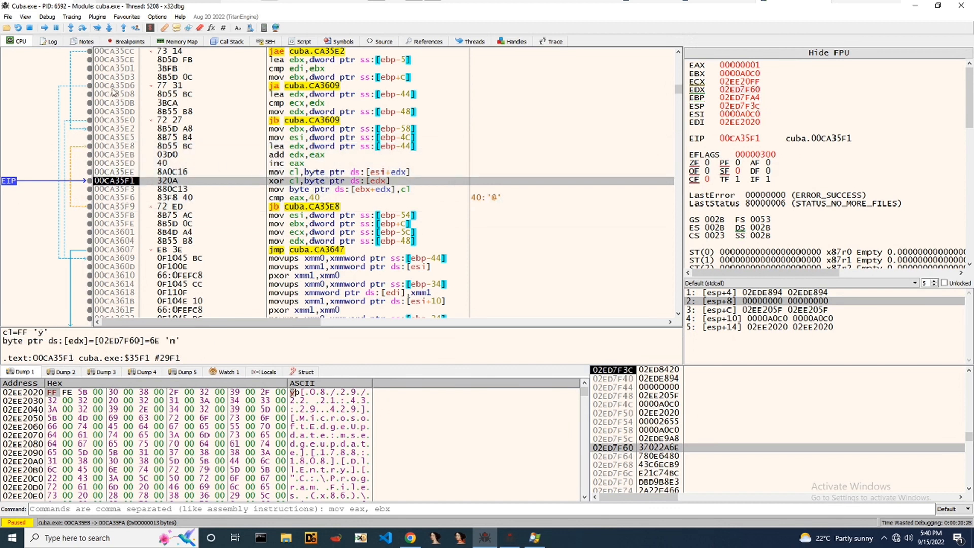
- Step over the xor instruction and the following mov that writes the result byte back to the buffer
left_click(82, 27)
left_click(83, 29)
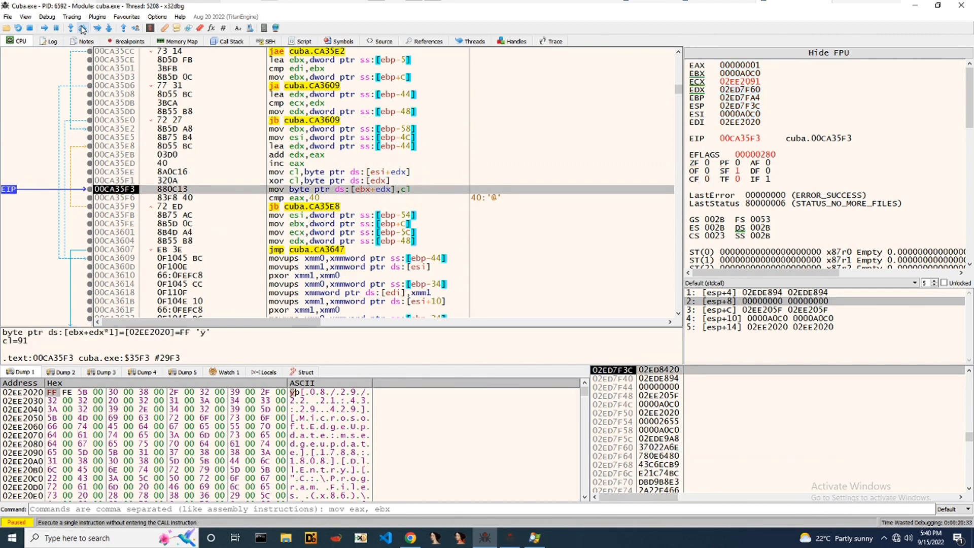
left_click(83, 30)
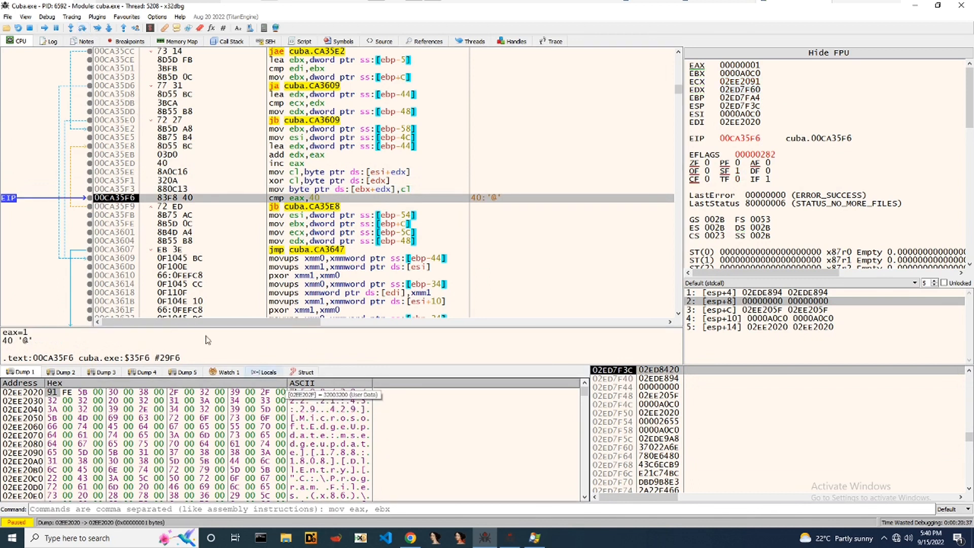
- Run to a new breakpoint at 00CA35FB just past the XOR loop, and highlight the processed buffer bytes and the loop's code
left_click(89, 215)
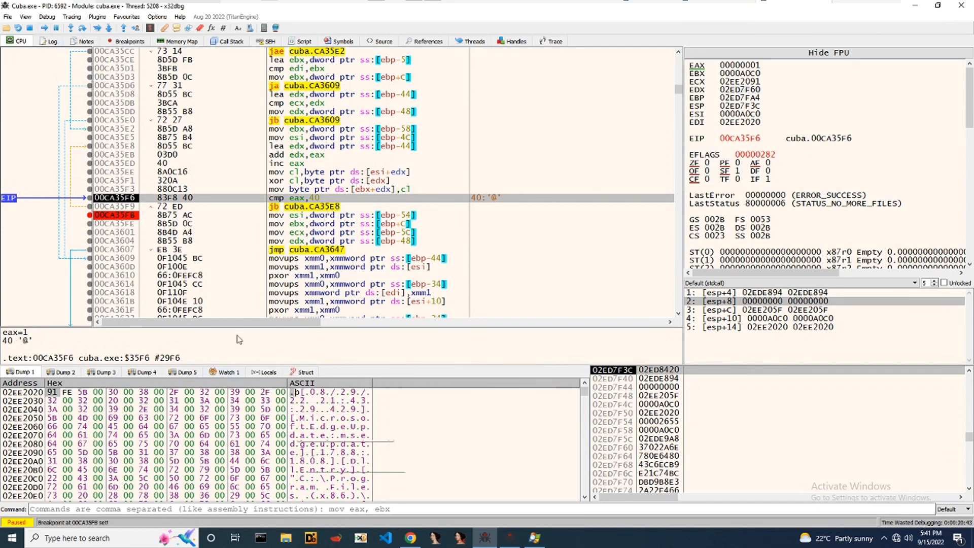
left_click(45, 28)
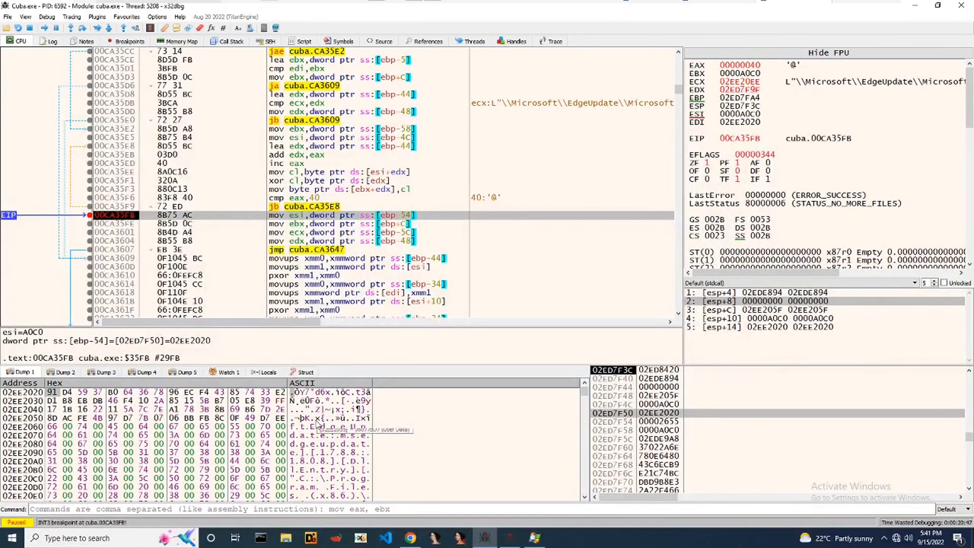
left_click_drag(293, 393, 369, 421)
left_click_drag(110, 146, 127, 206)
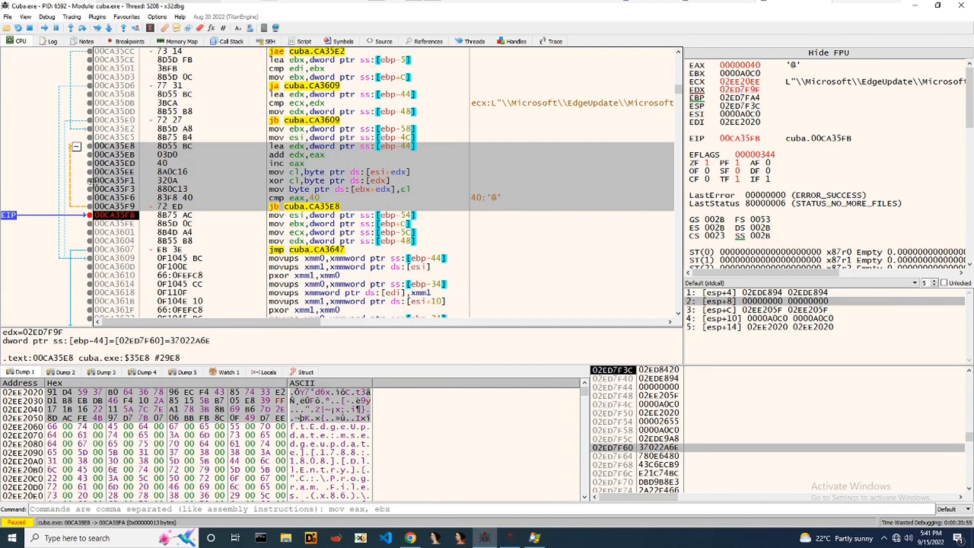